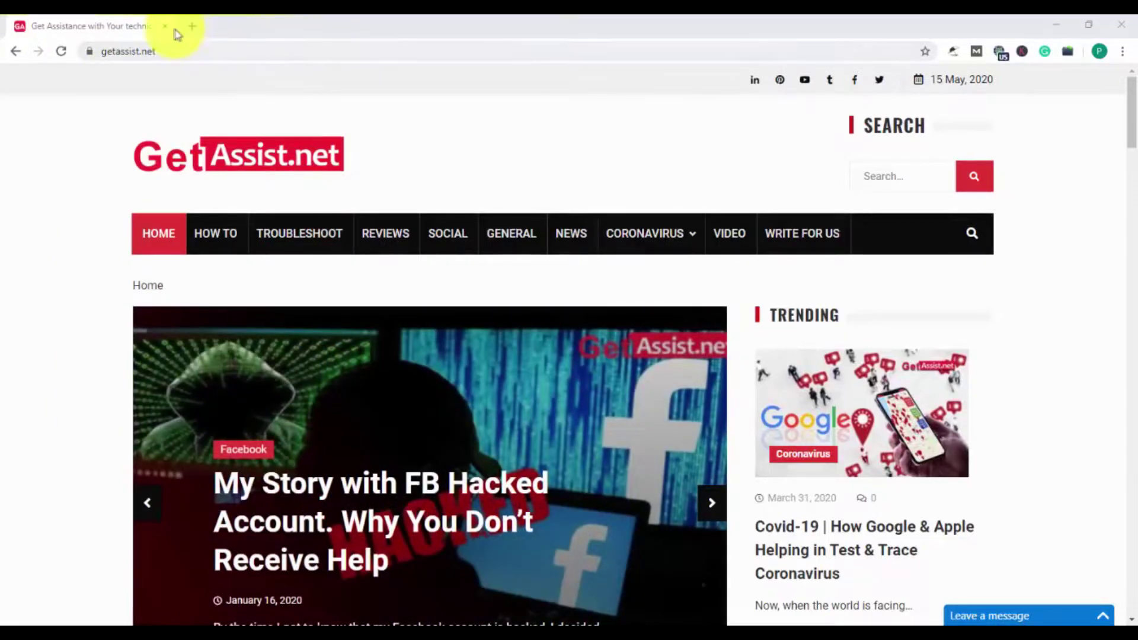
Close the GetAssist tab and open Chrome's Settings
click(192, 26)
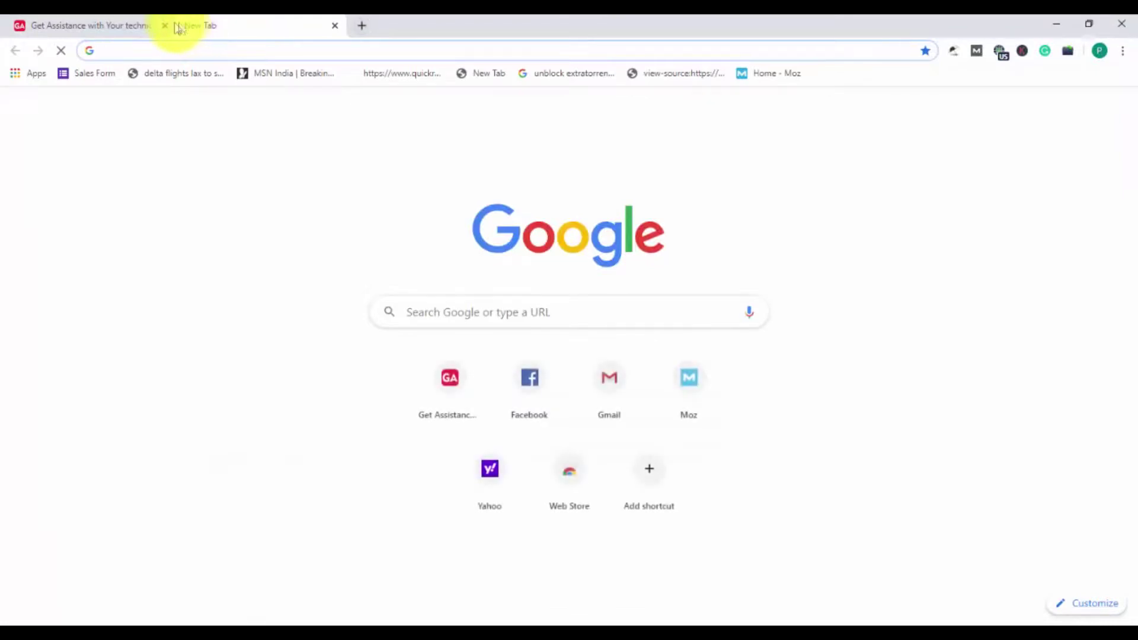
click(168, 26)
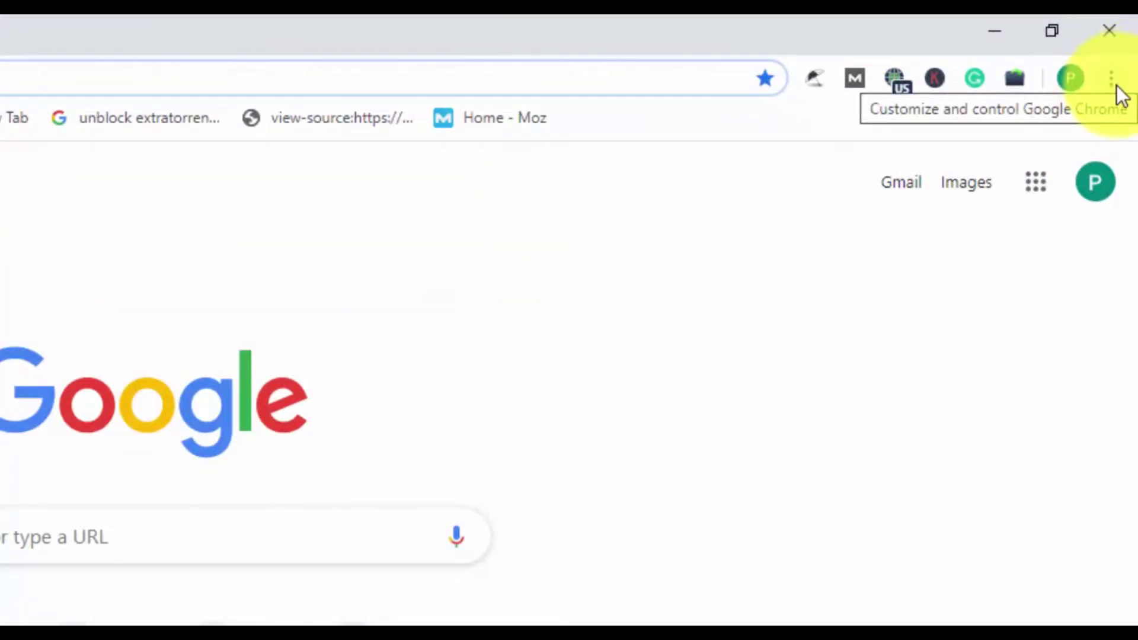
click(1111, 78)
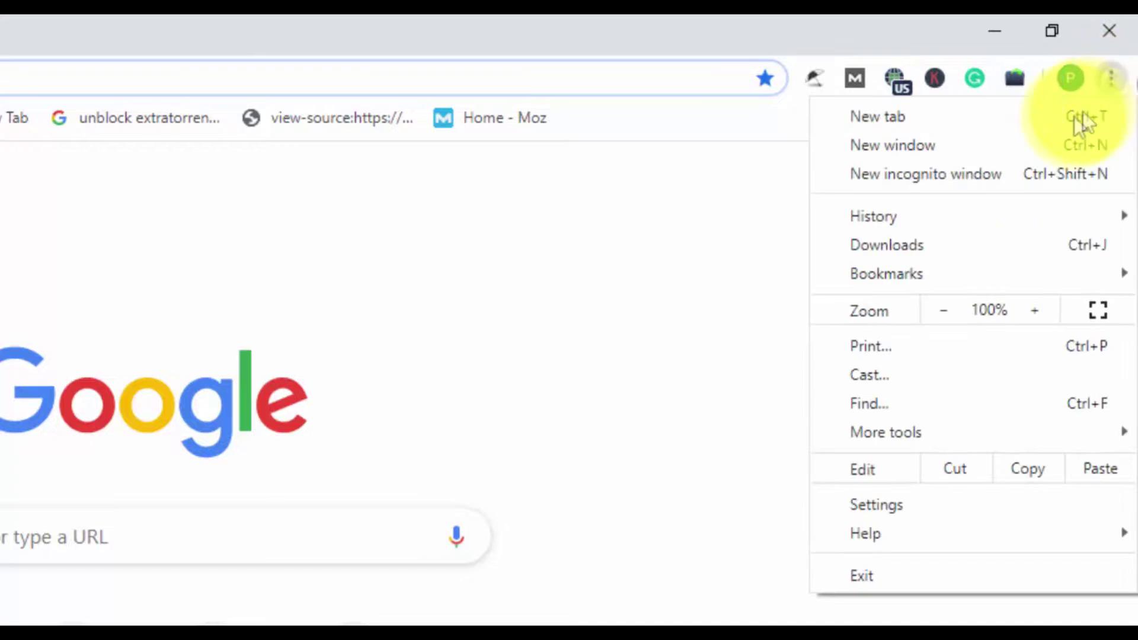
click(869, 507)
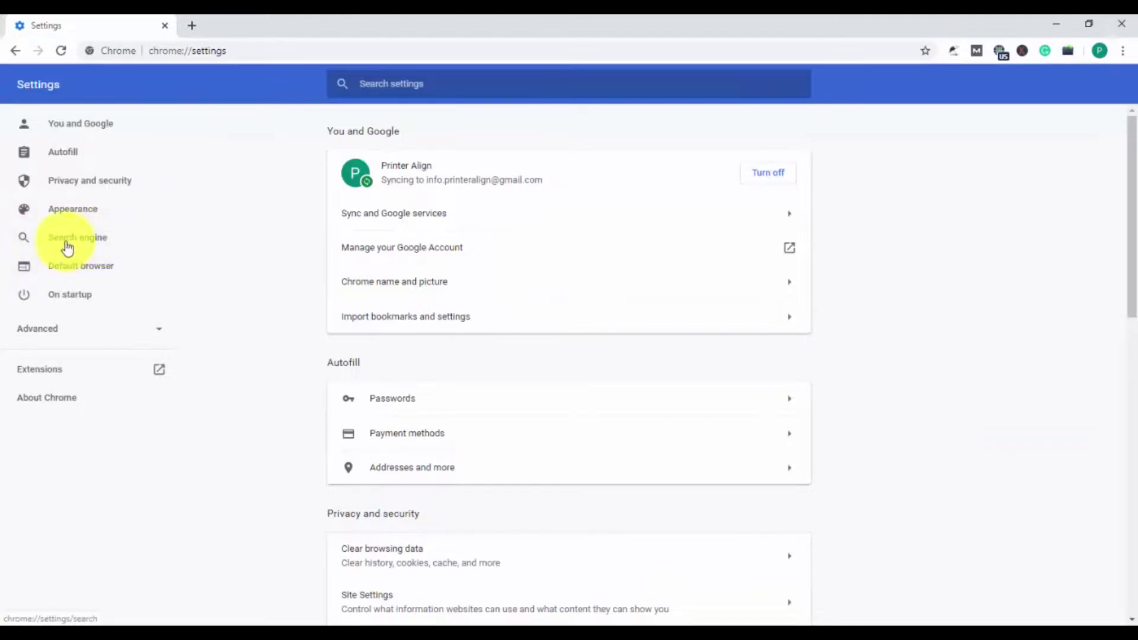
Set On startup to 'Open a specific page or set of pages'
click(106, 240)
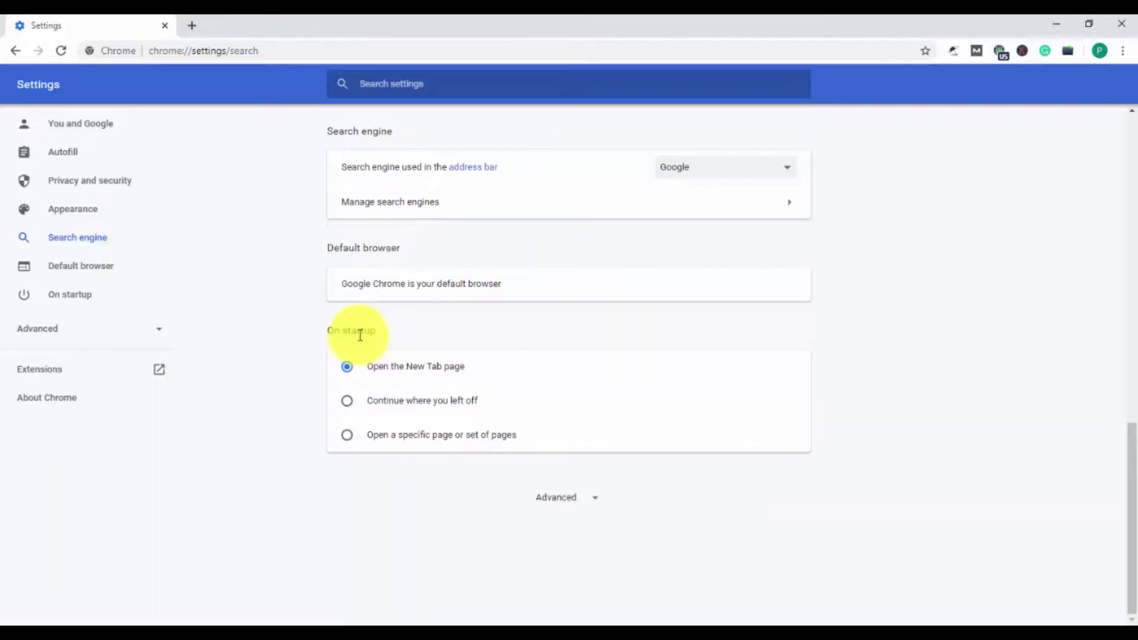
drag(322, 336, 382, 336)
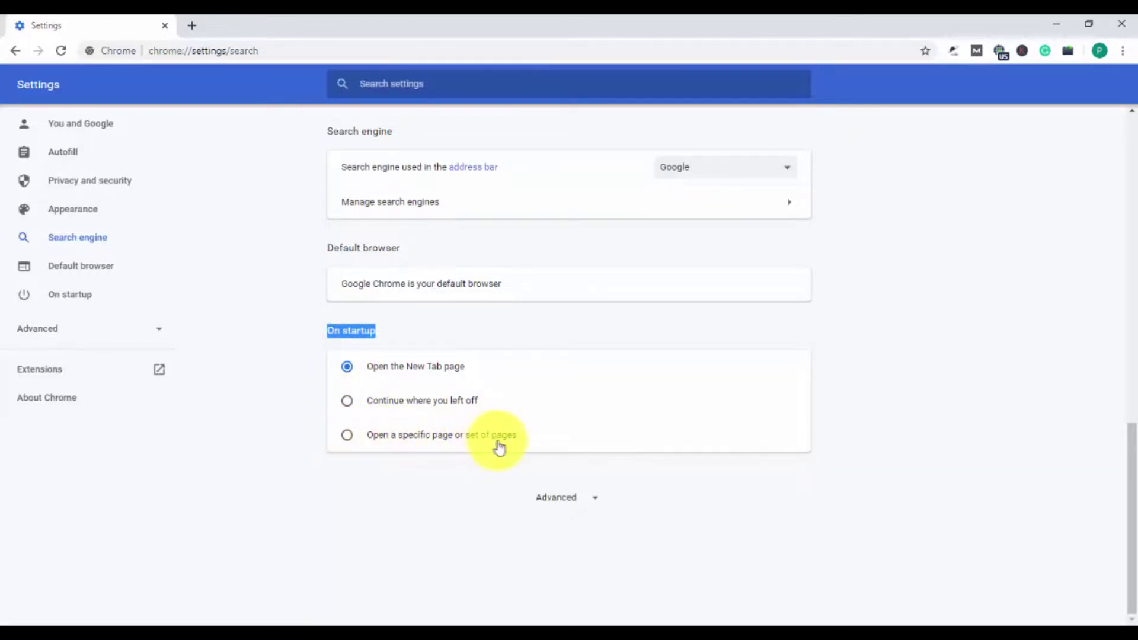
click(347, 438)
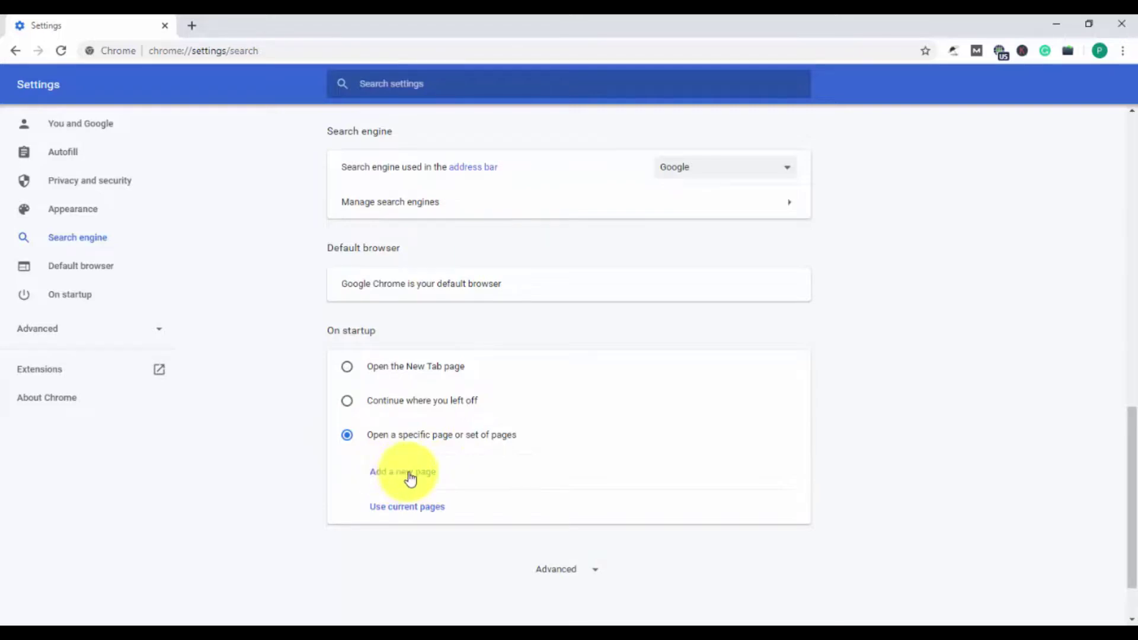
click(410, 479)
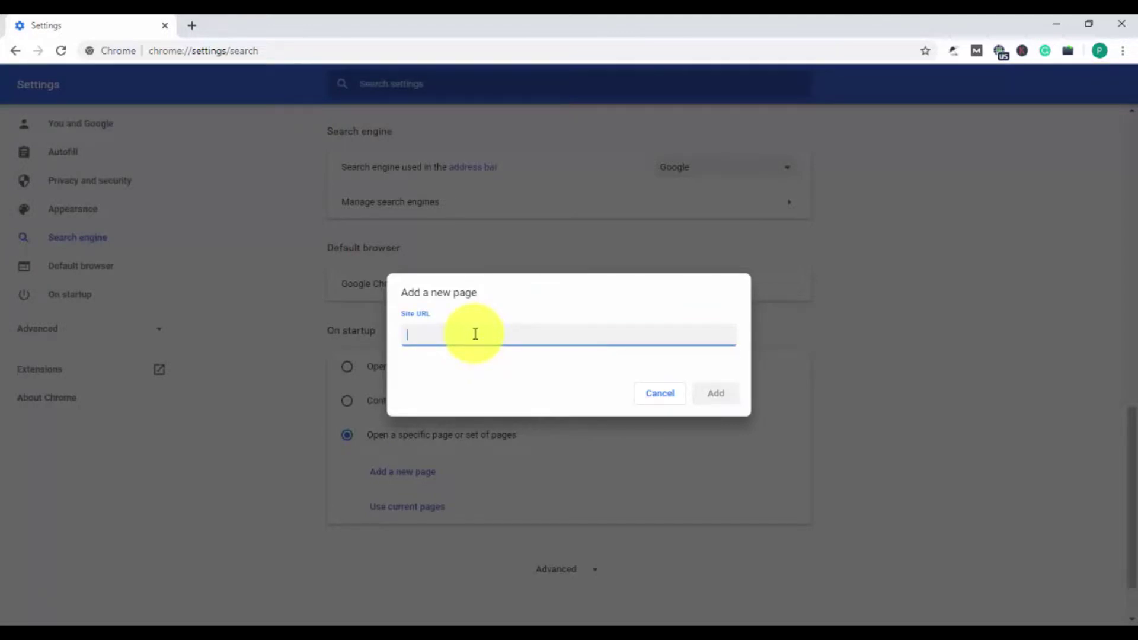
text(www)
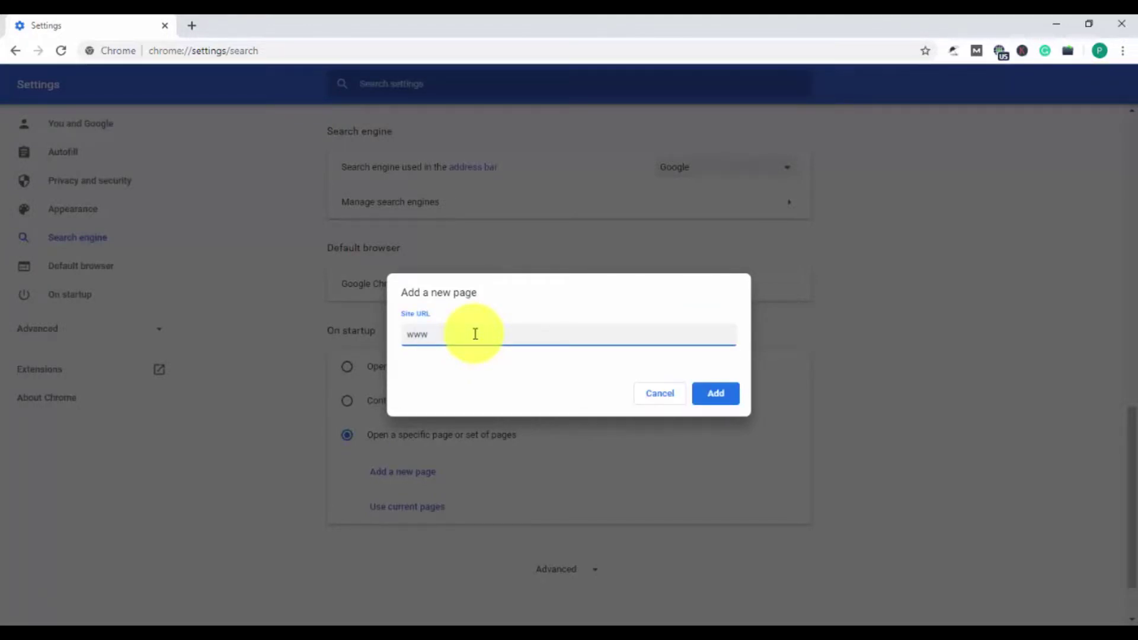
text(.yahoo.com)
click(726, 398)
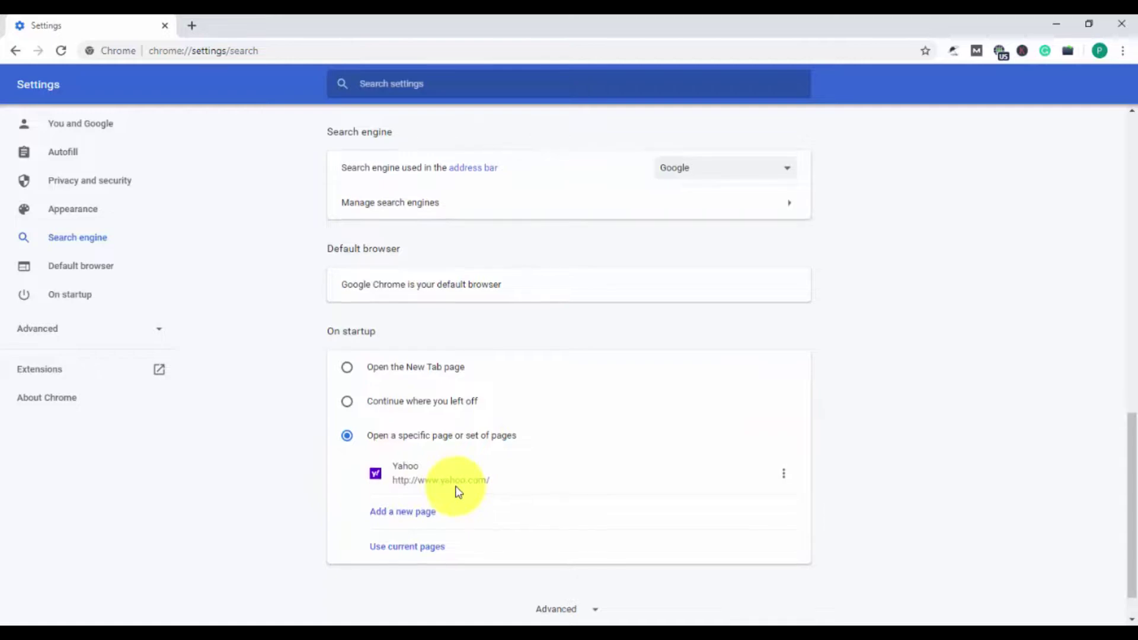
Change the address-bar search engine from Google to Yahoo!
scroll(458, 491, up, 2)
scroll(457, 490, up, 1)
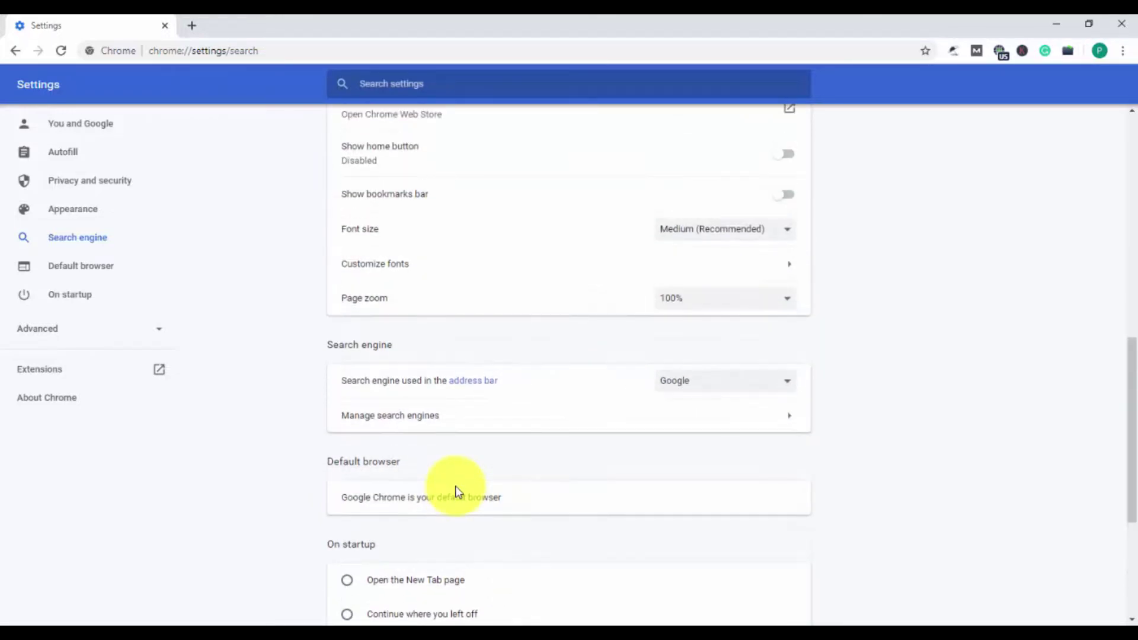
scroll(458, 490, down, 1)
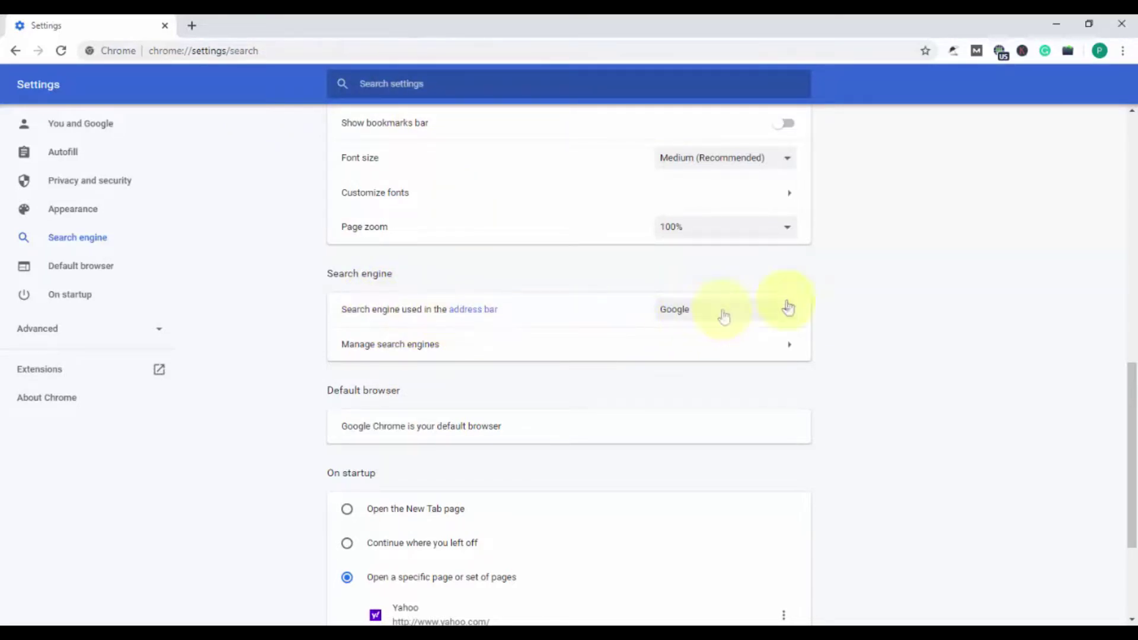
scroll(745, 364, down, 2)
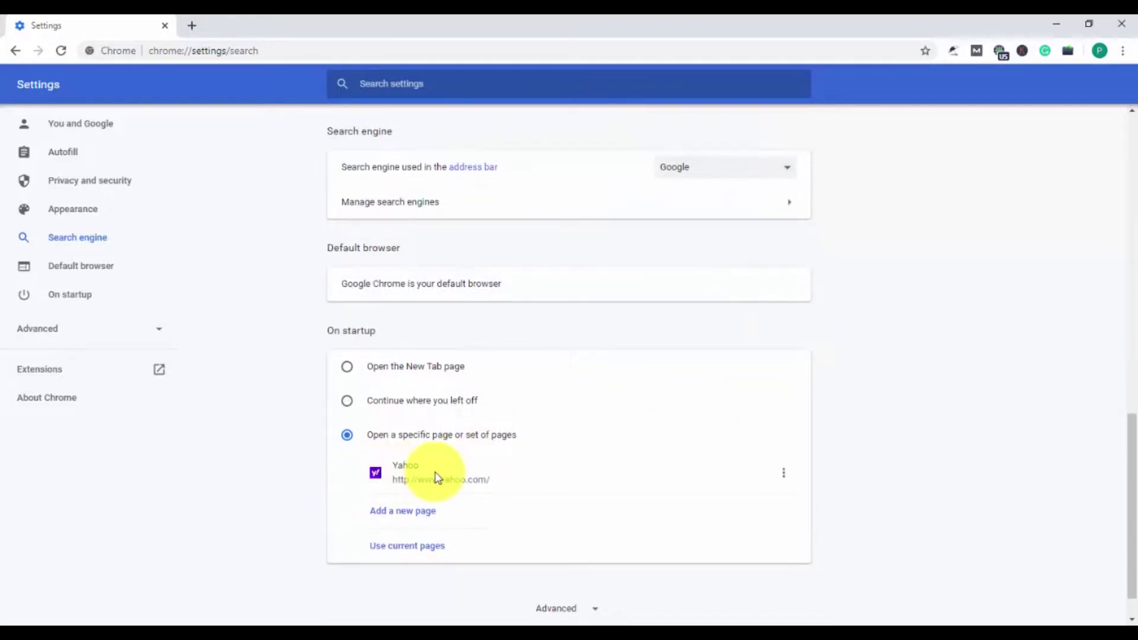
scroll(451, 471, up, 1)
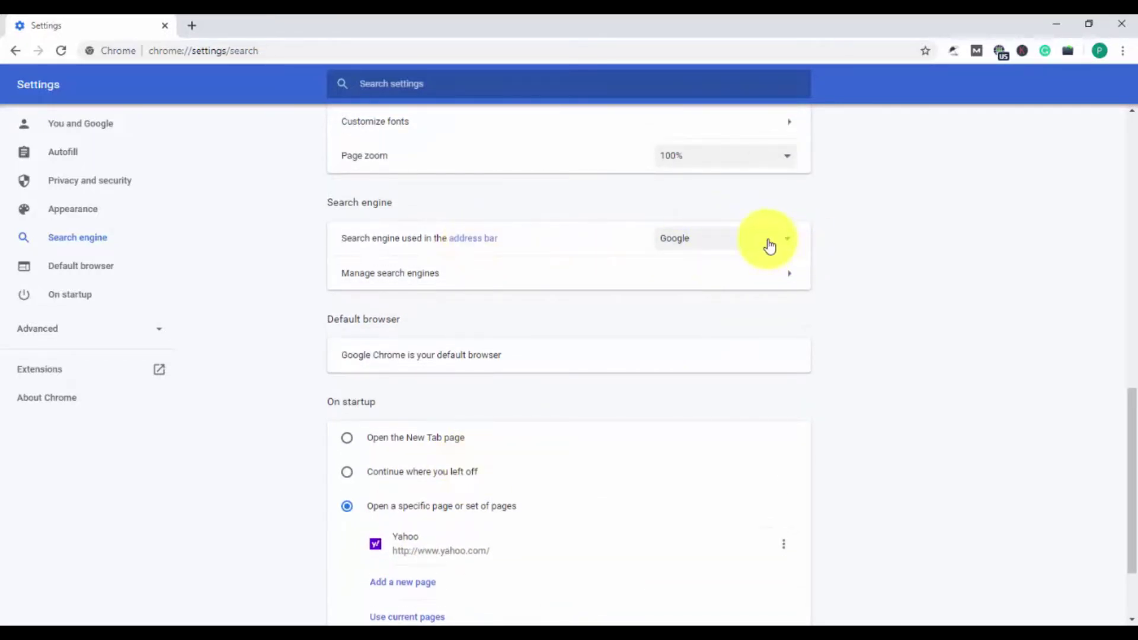
click(769, 245)
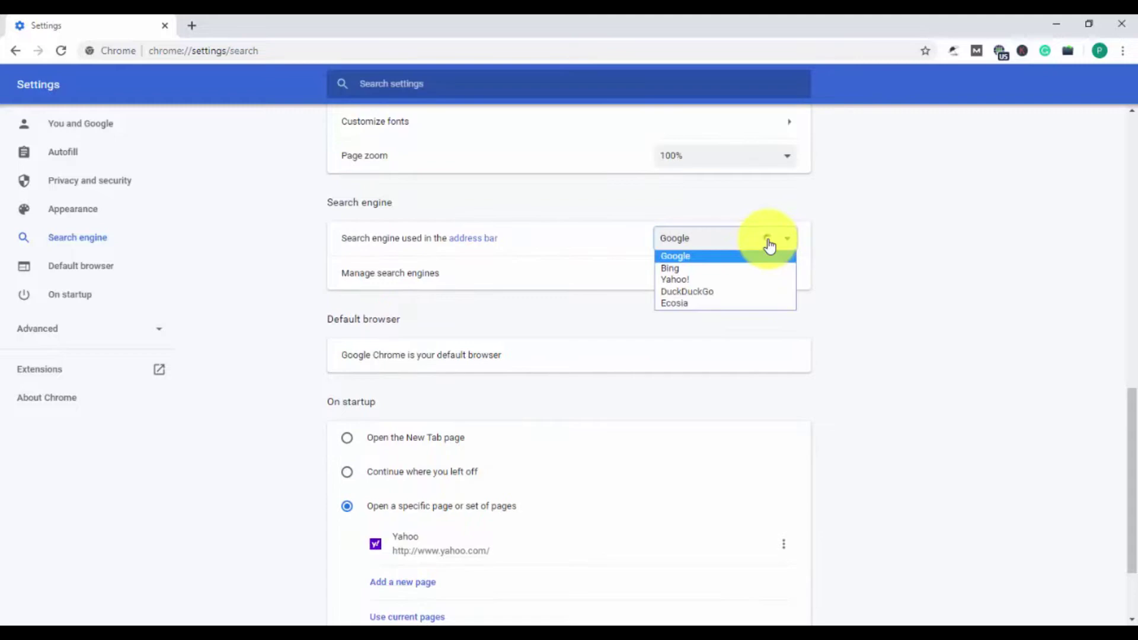
click(687, 279)
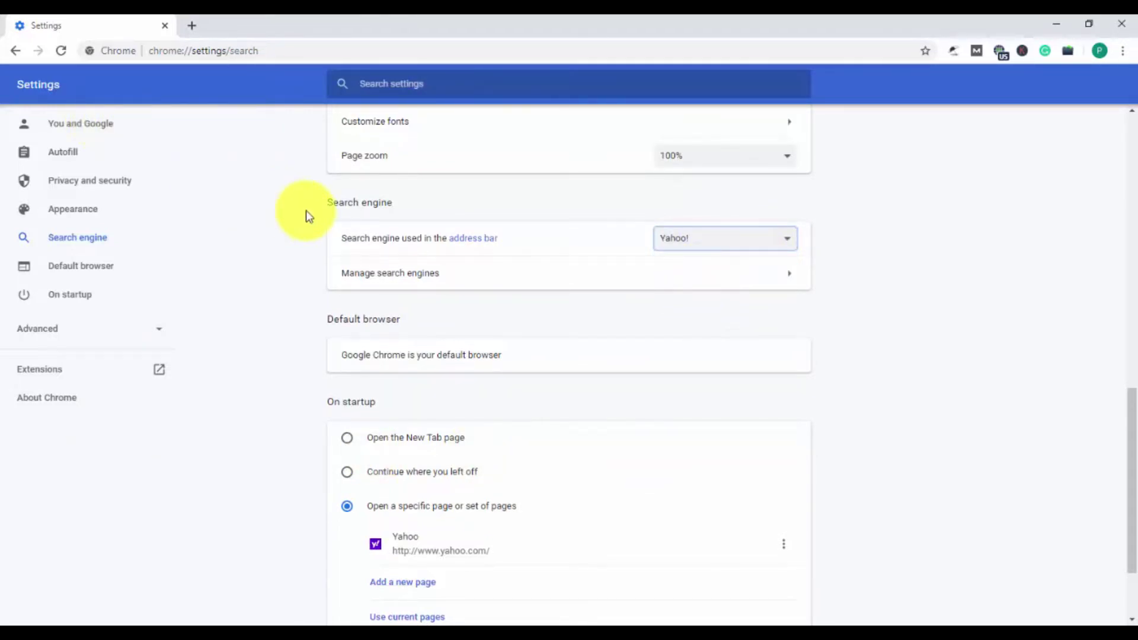
Restart Chrome to confirm it opens the Yahoo startup page
click(1130, 24)
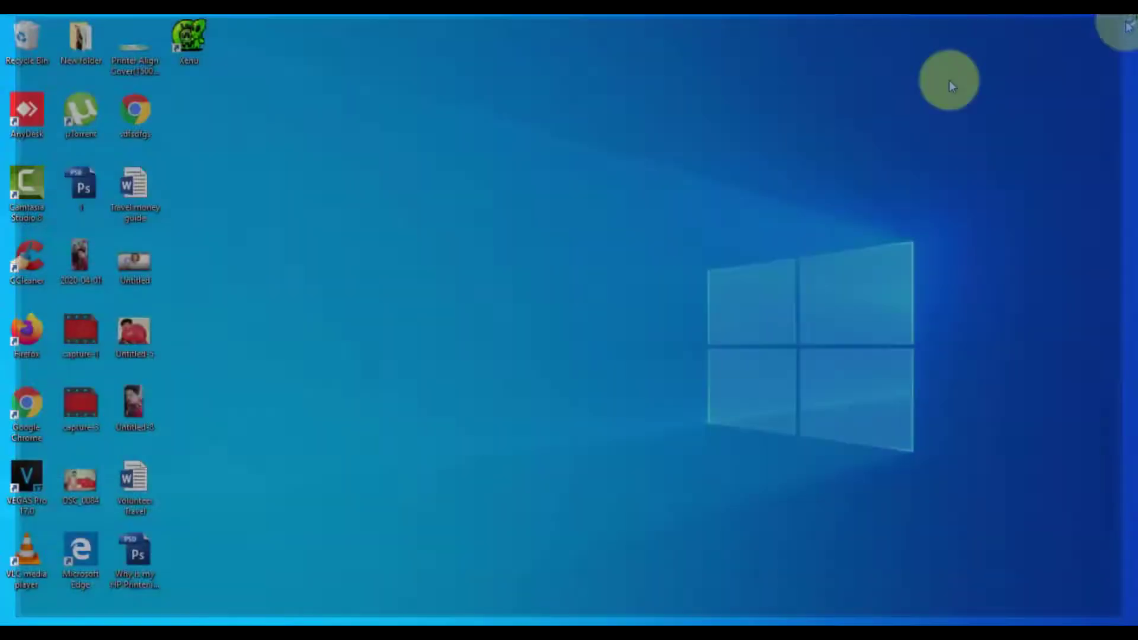
double_click(27, 410)
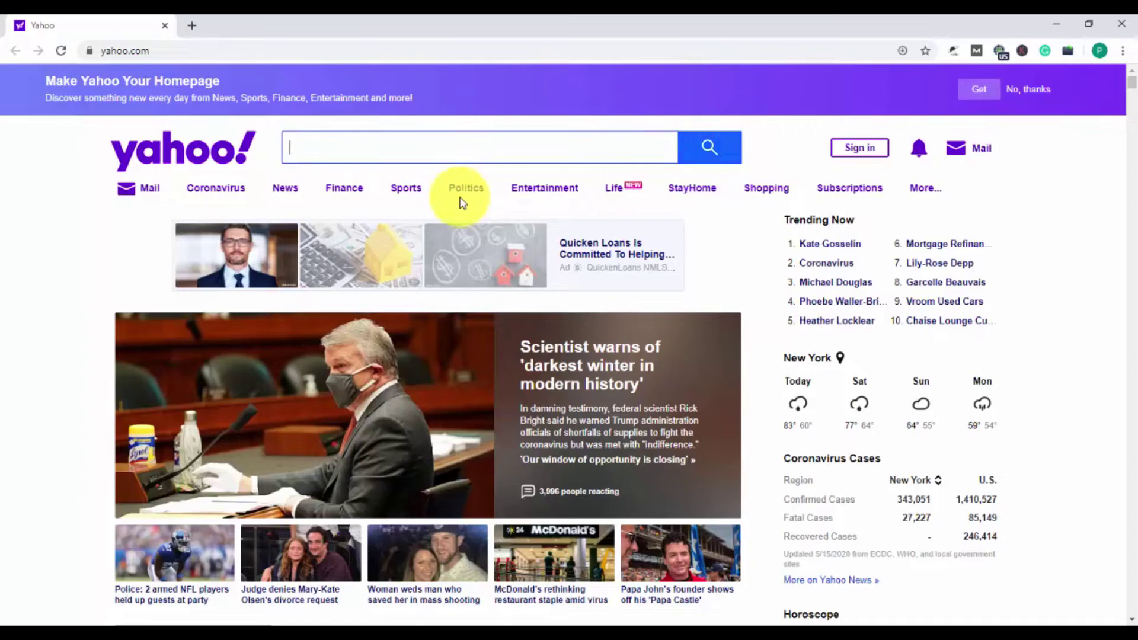
scroll(433, 212, down, 3)
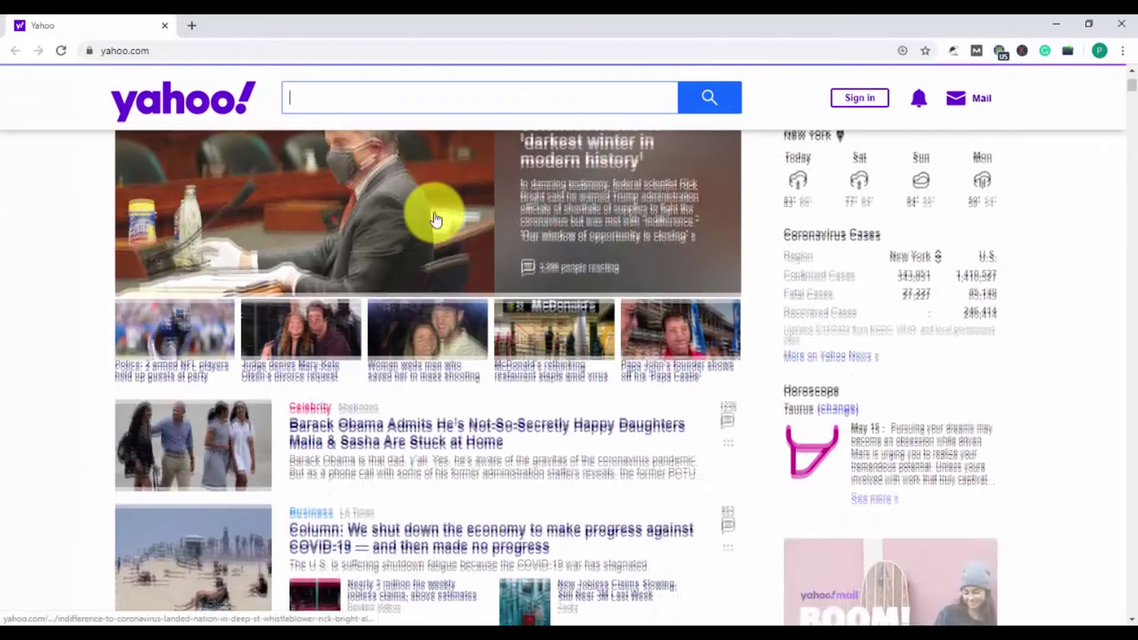
scroll(436, 214, down, 2)
Search 'facebook' from a new tab's address bar, without the autocompleted .com
click(192, 27)
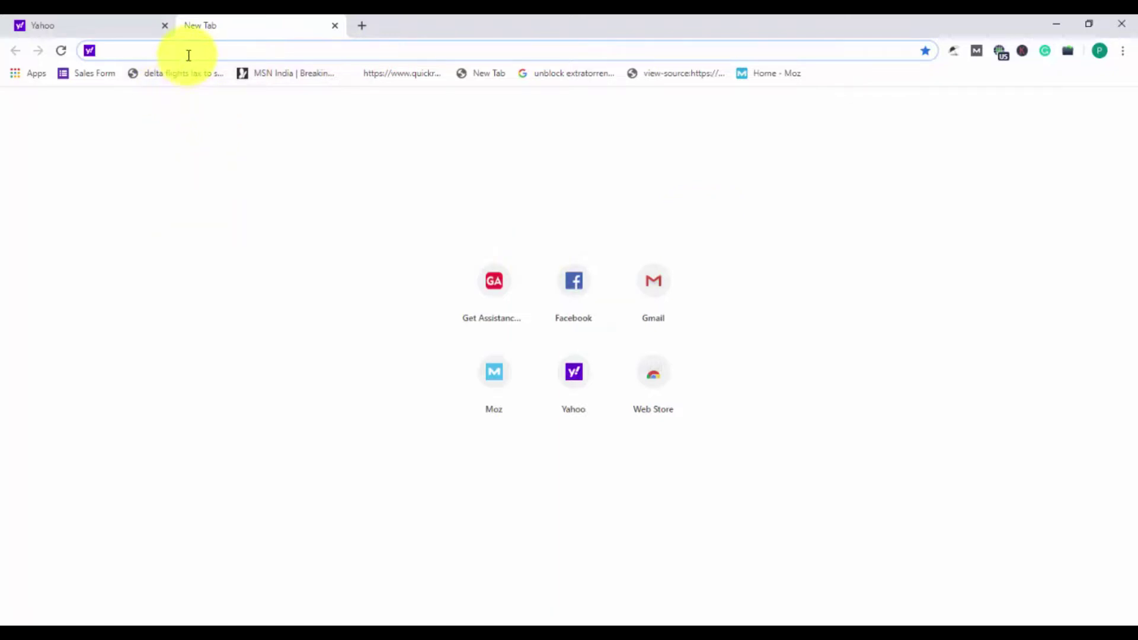
text(y)
key(BackSpace)
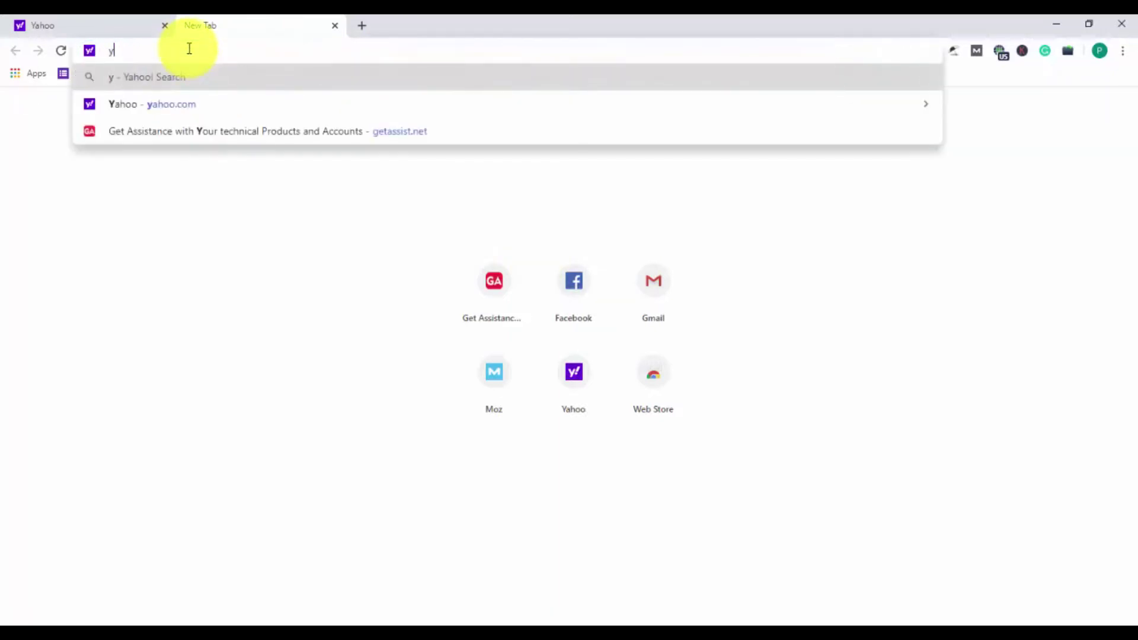
key(BackSpace)
text(fac)
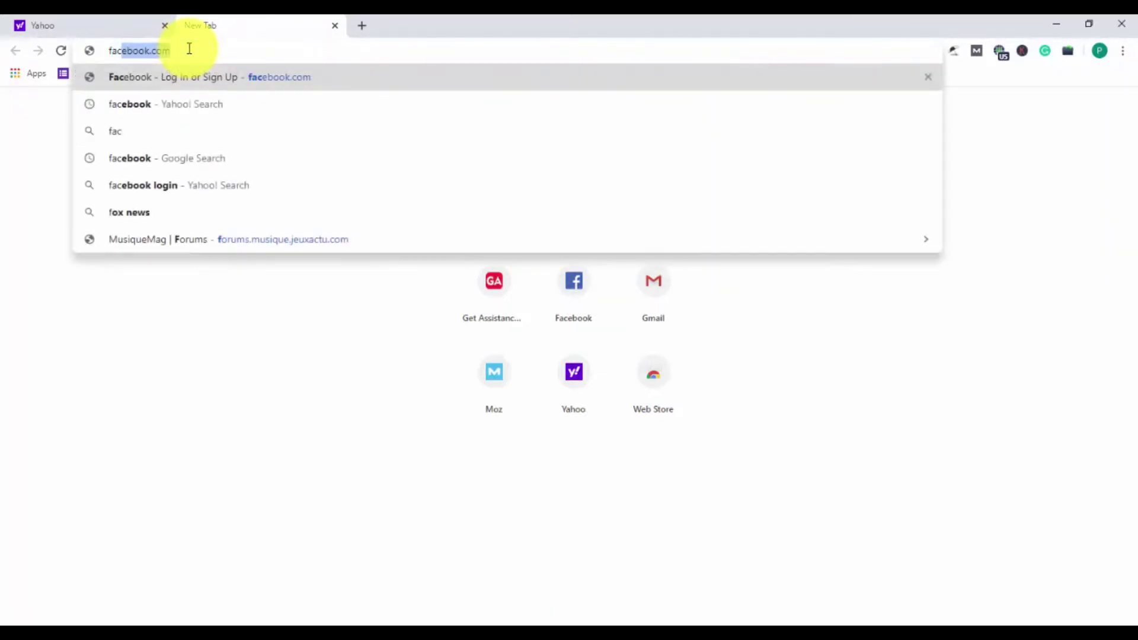
text(ebook)
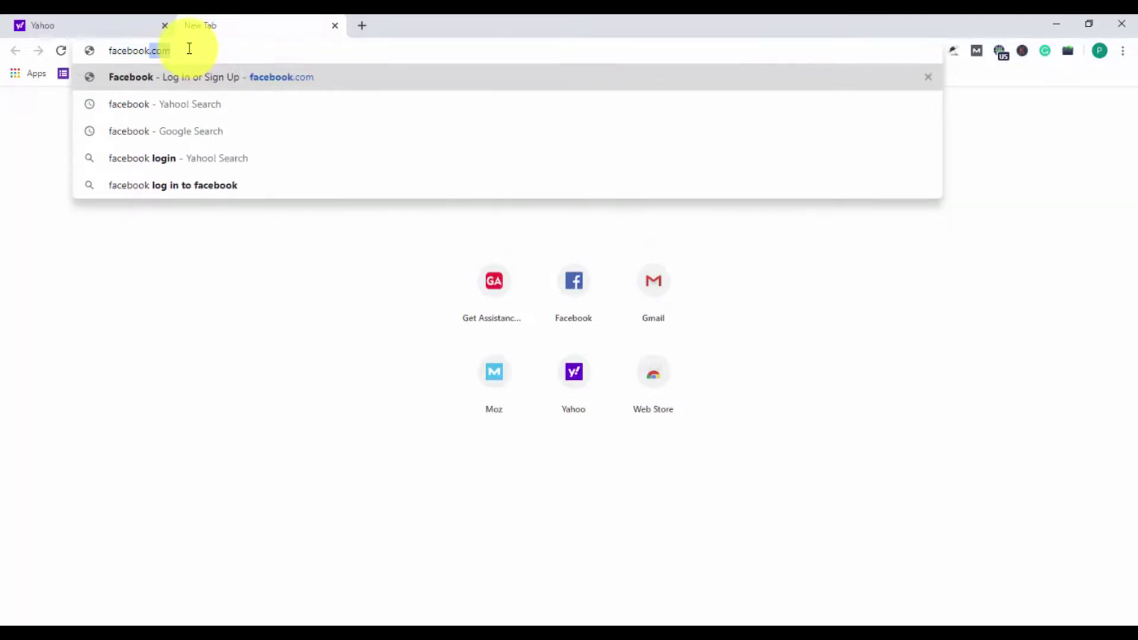
key(Delete)
key(Return)
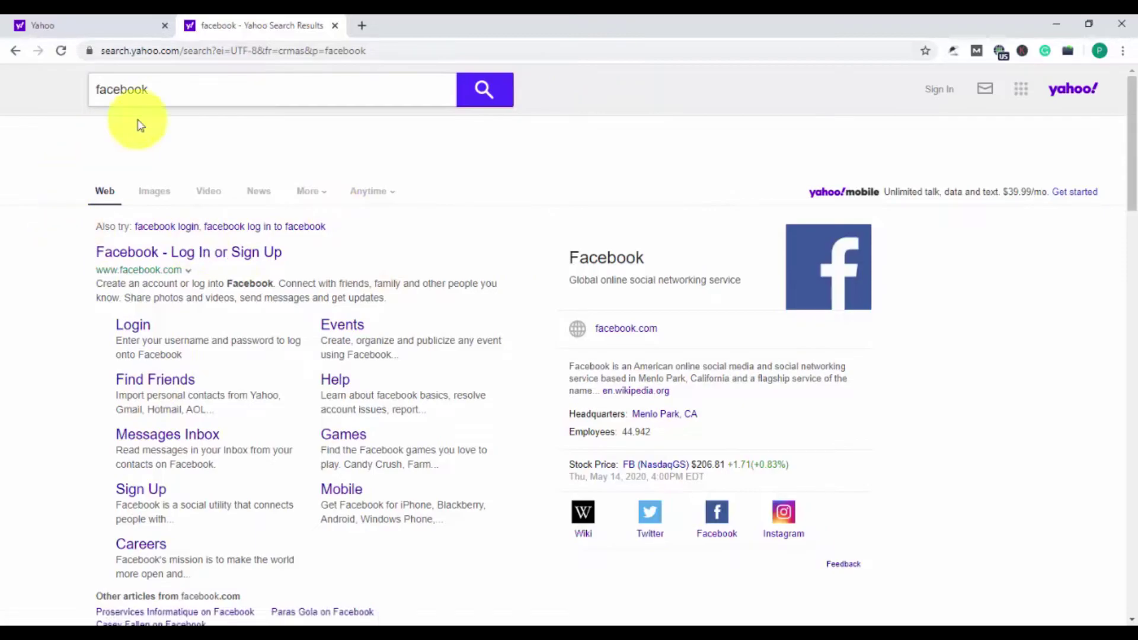
Switch between the Yahoo homepage tab and the facebook search results tab
click(116, 25)
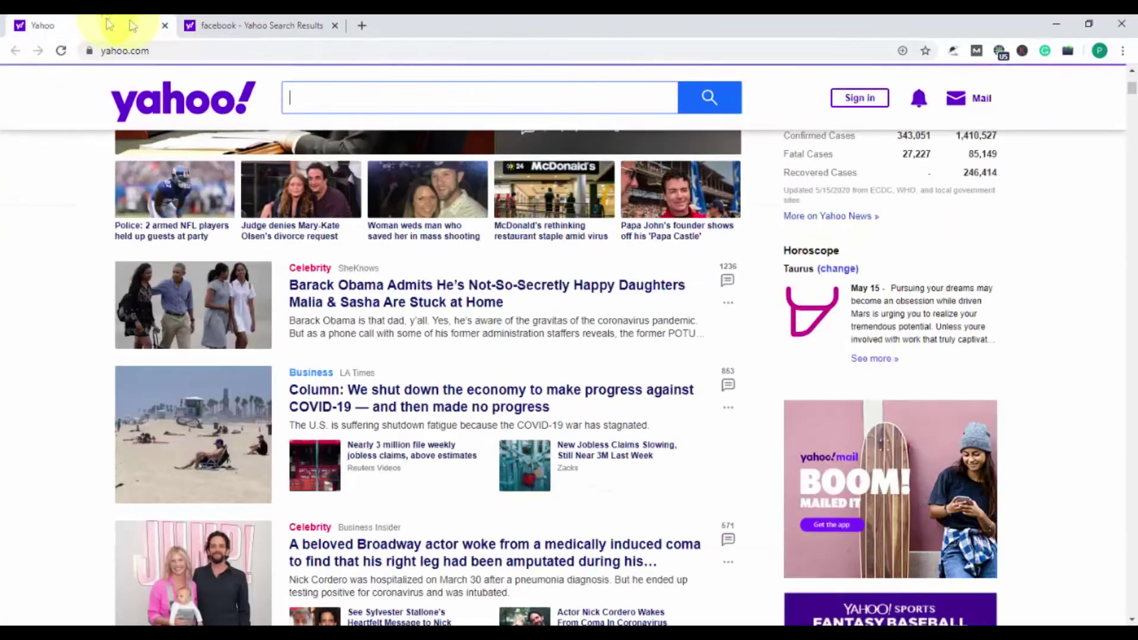
click(288, 24)
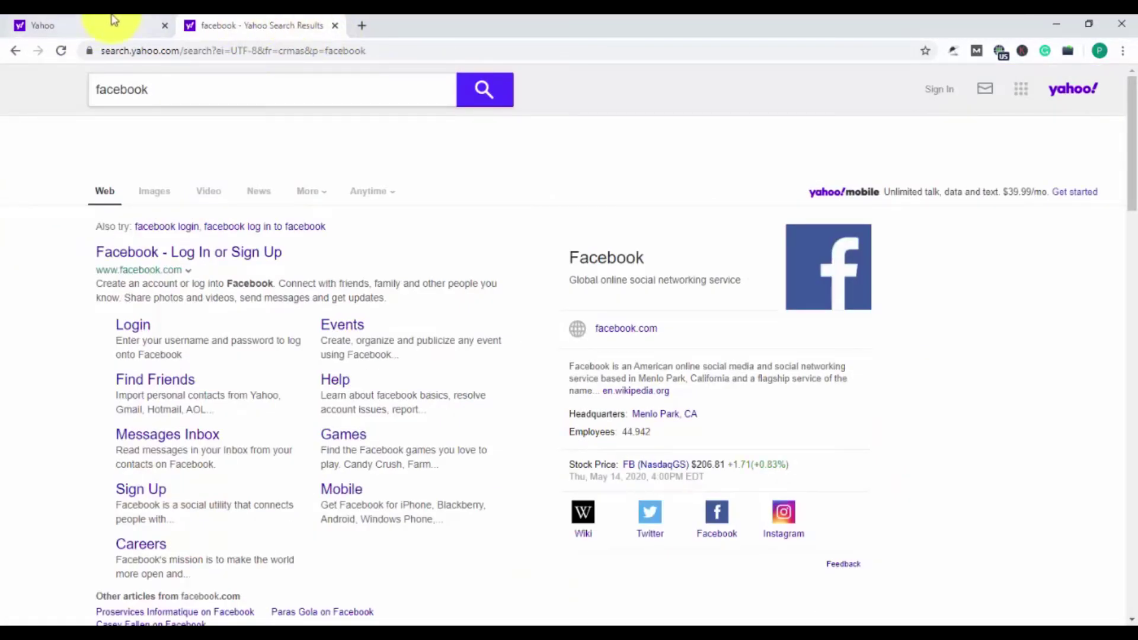
click(114, 21)
click(207, 21)
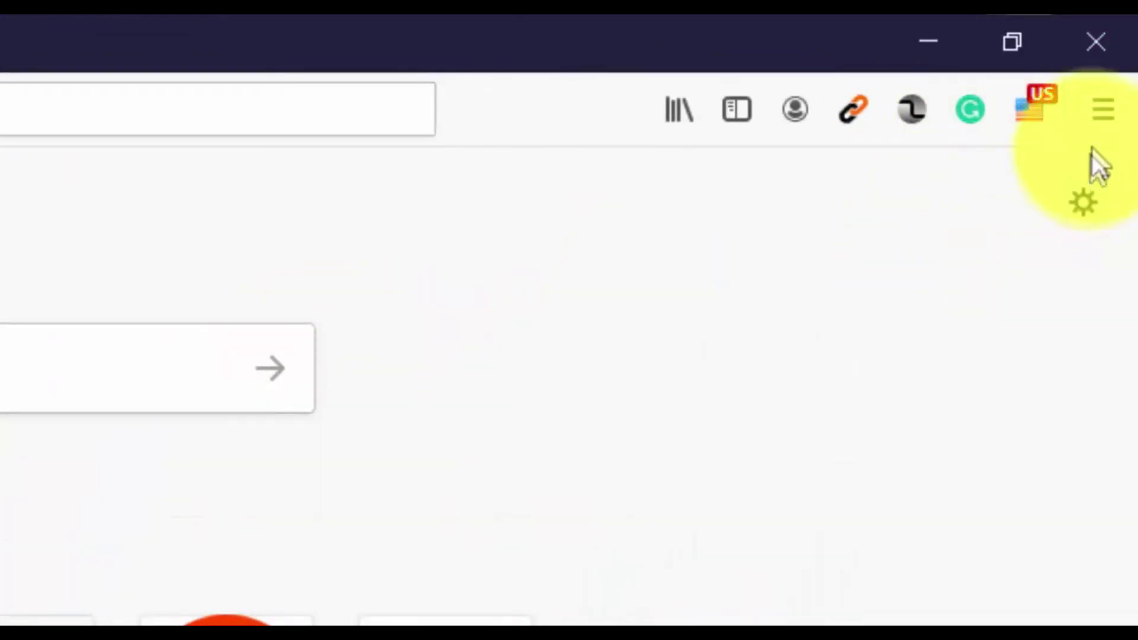
Open Firefox's Options from the hamburger menu
click(1104, 112)
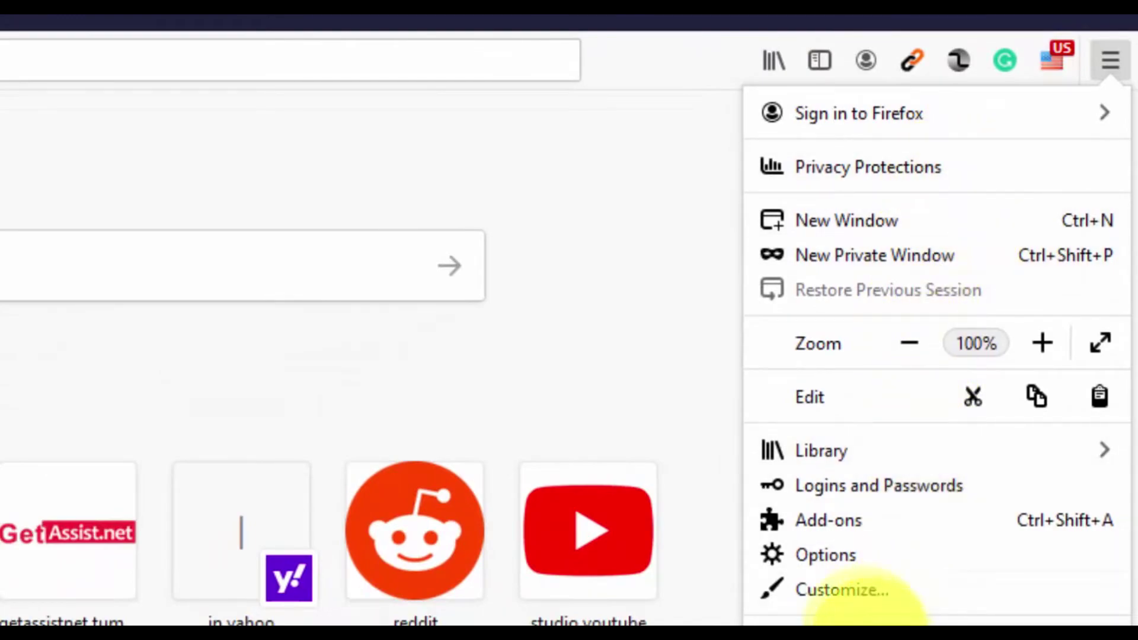
click(828, 560)
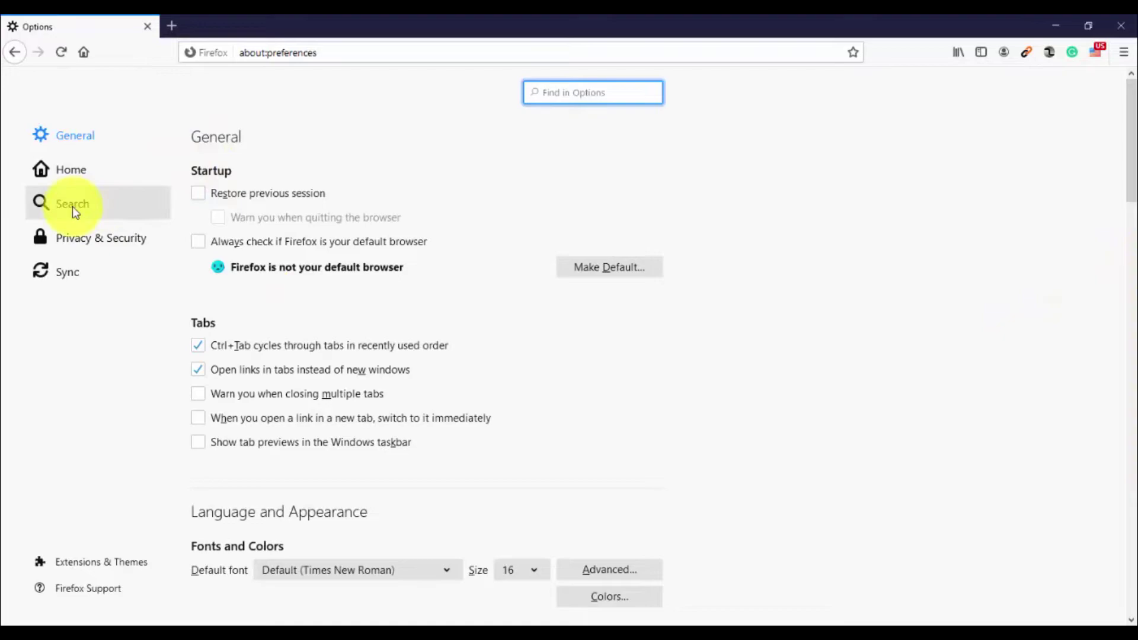
Open the Add-ons site's search tools listing via Search settings' 'Find more search engines'
click(111, 202)
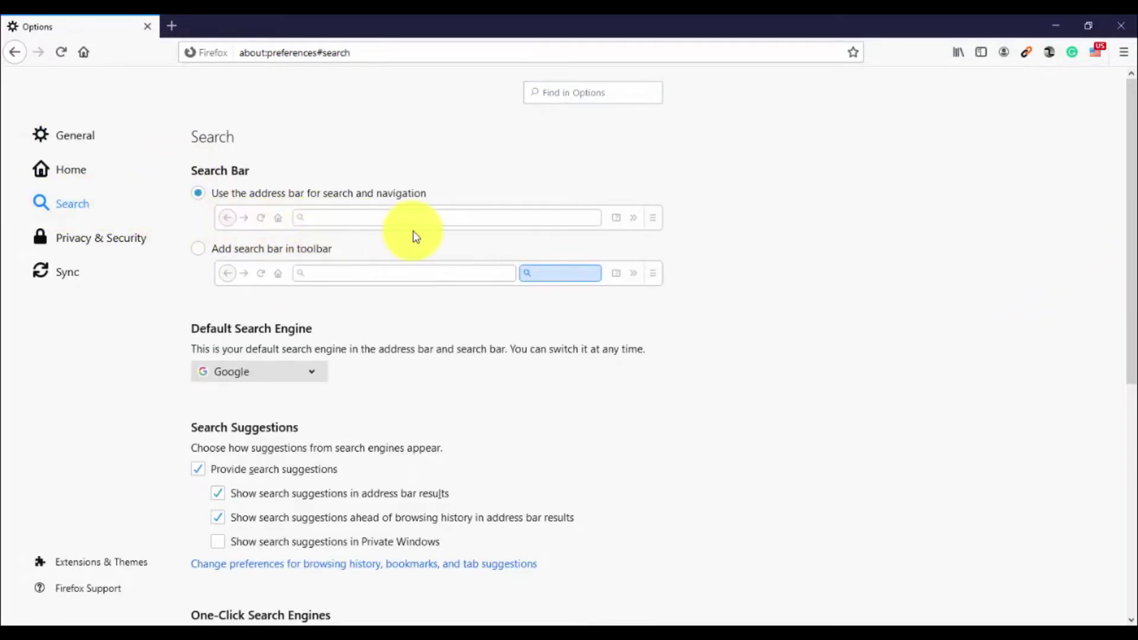
scroll(414, 237, down, 3)
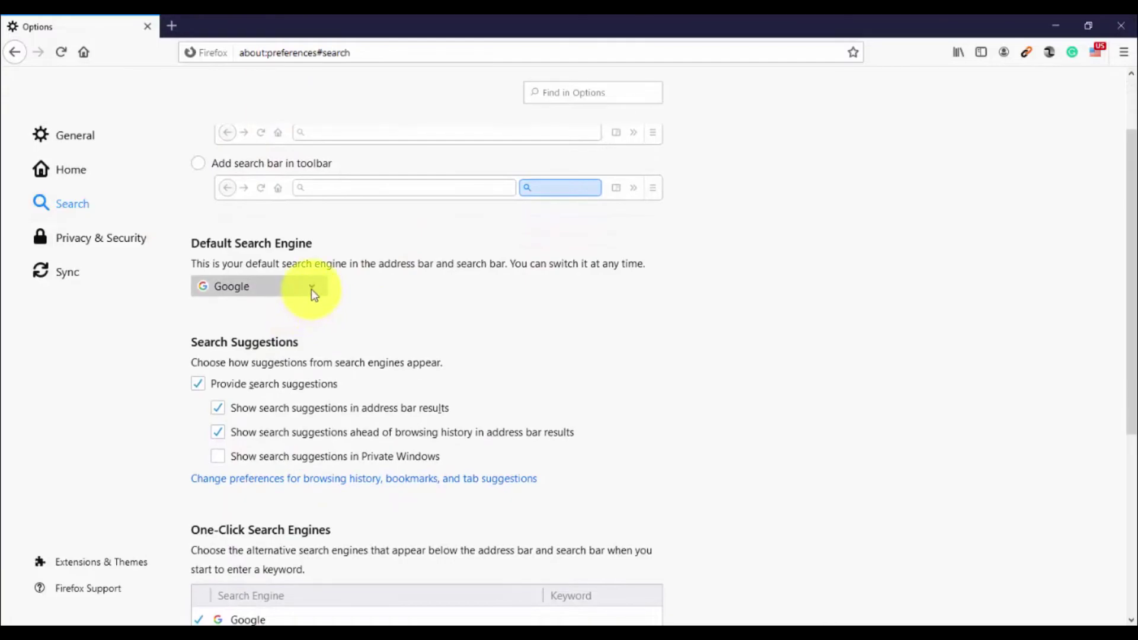
scroll(390, 286, down, 5)
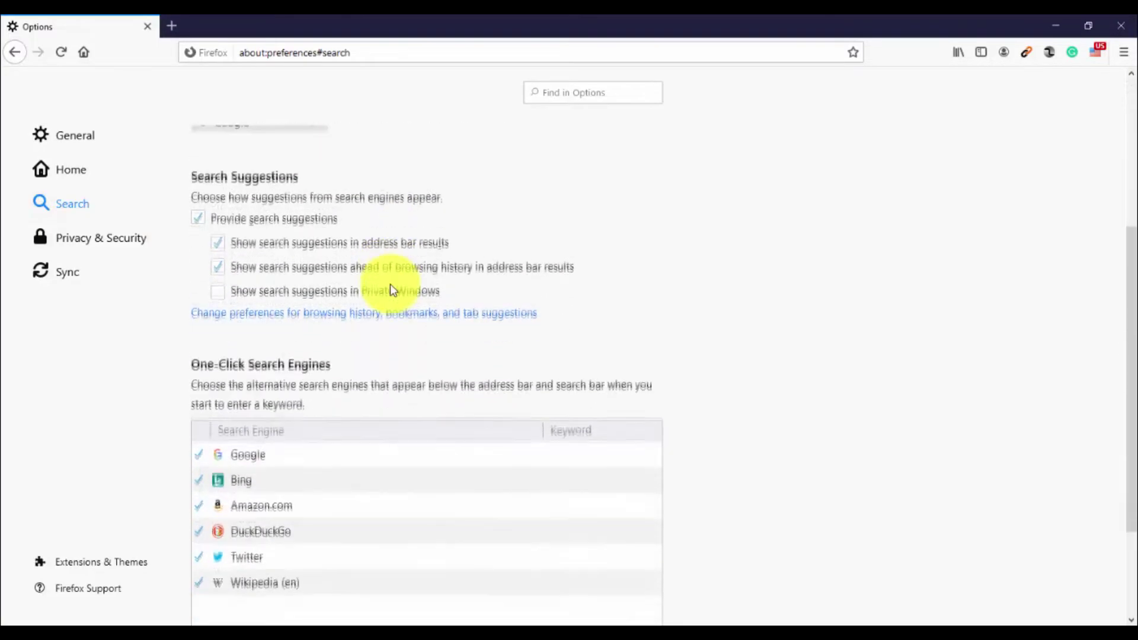
scroll(390, 287, down, 4)
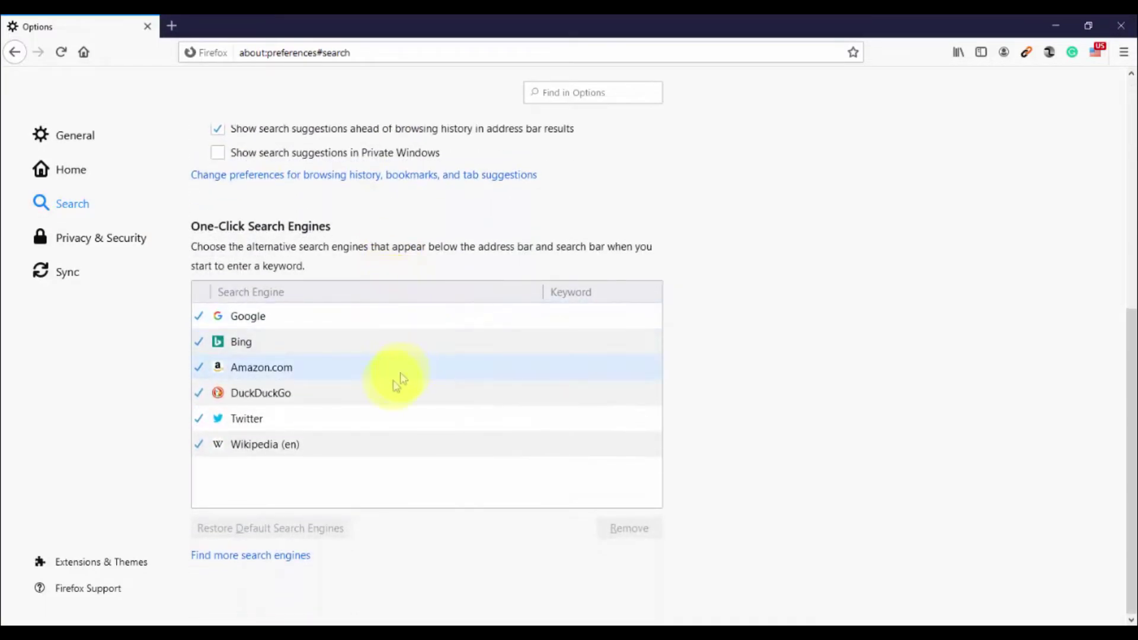
click(293, 560)
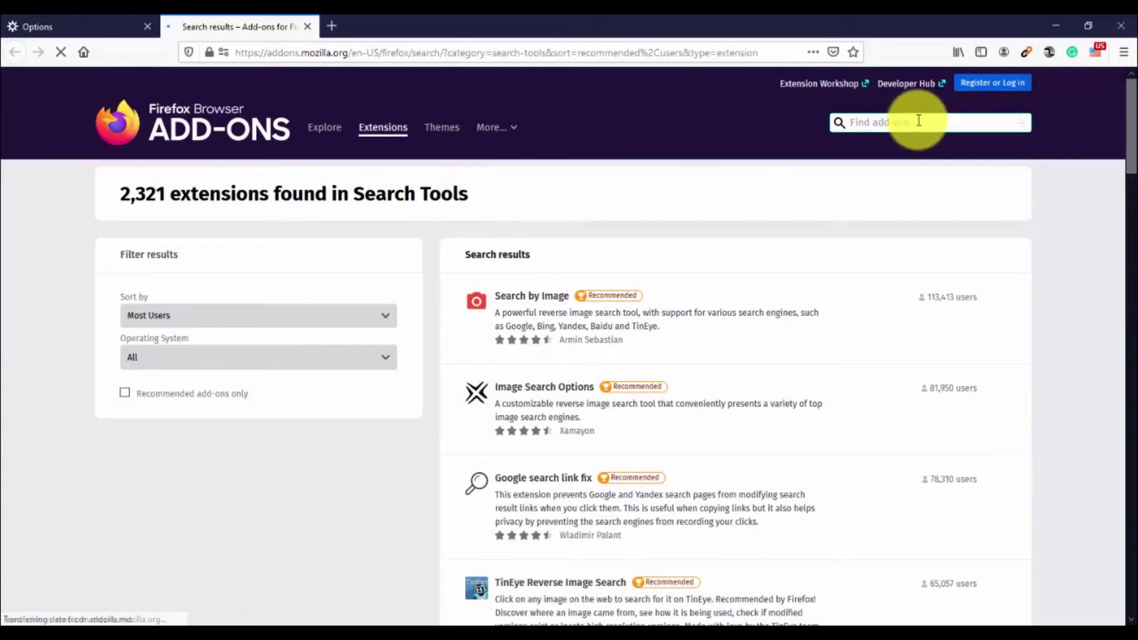
Search the add-ons site for 'yahoo' and open the Yahoo Homepage extension
click(918, 121)
text(yah)
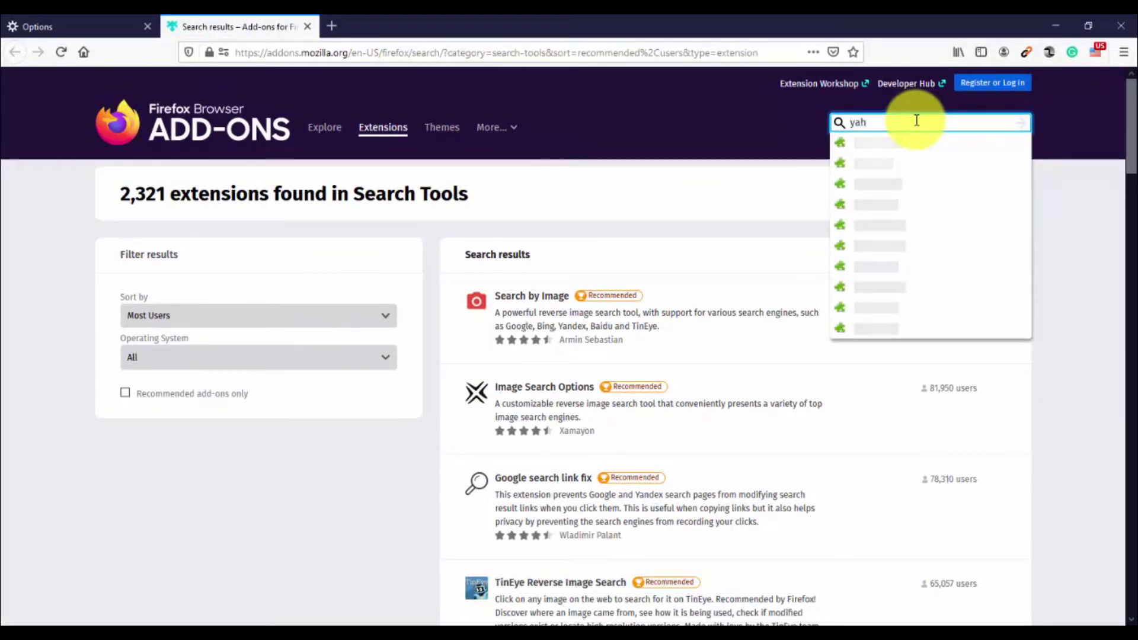
text(oo)
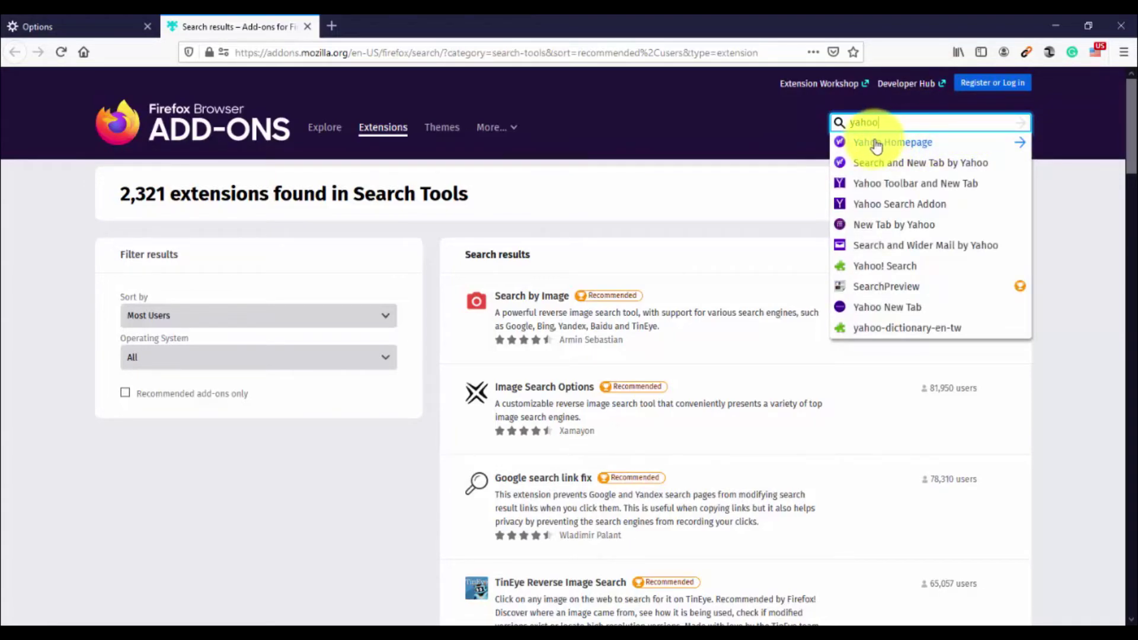
click(922, 148)
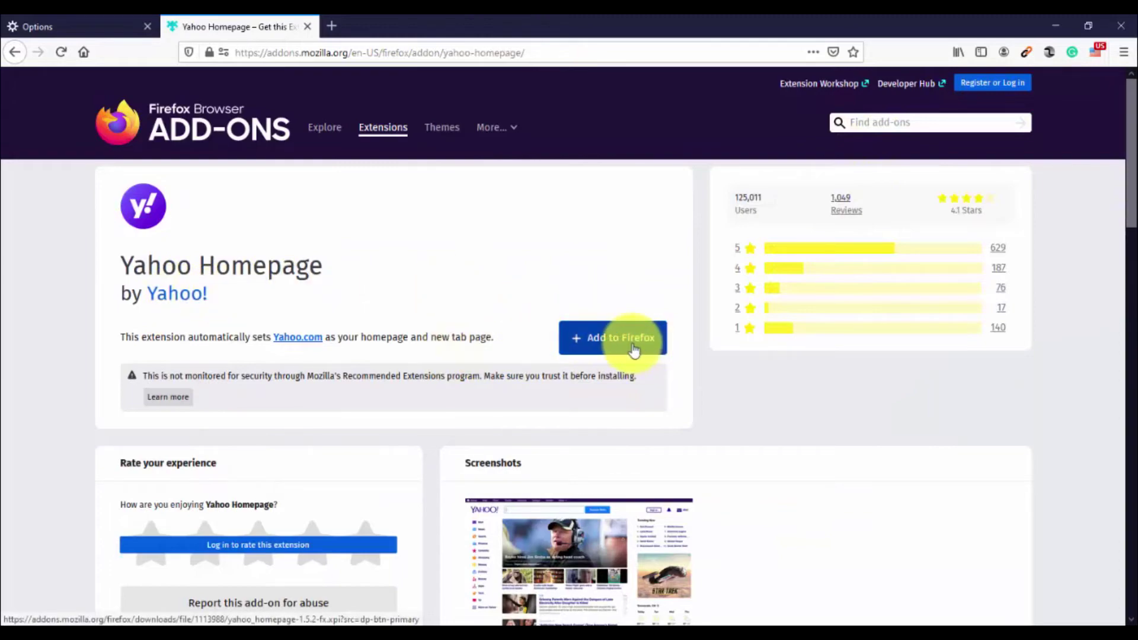
Add Yahoo Homepage to Firefox, granting permissions and dismissing the confirmation
click(620, 344)
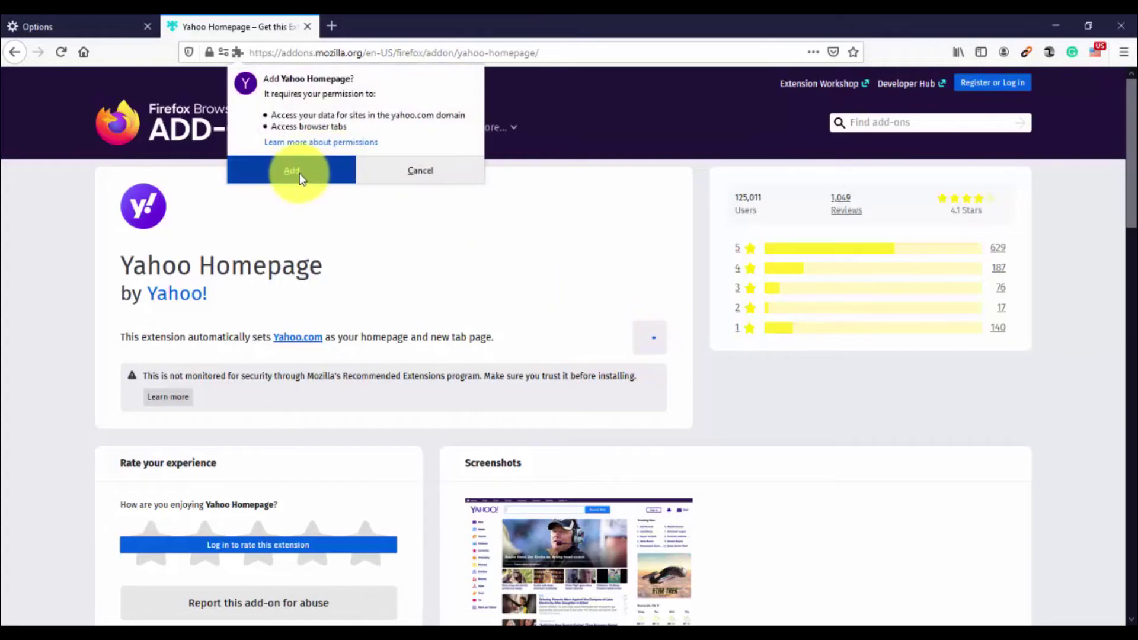
click(300, 173)
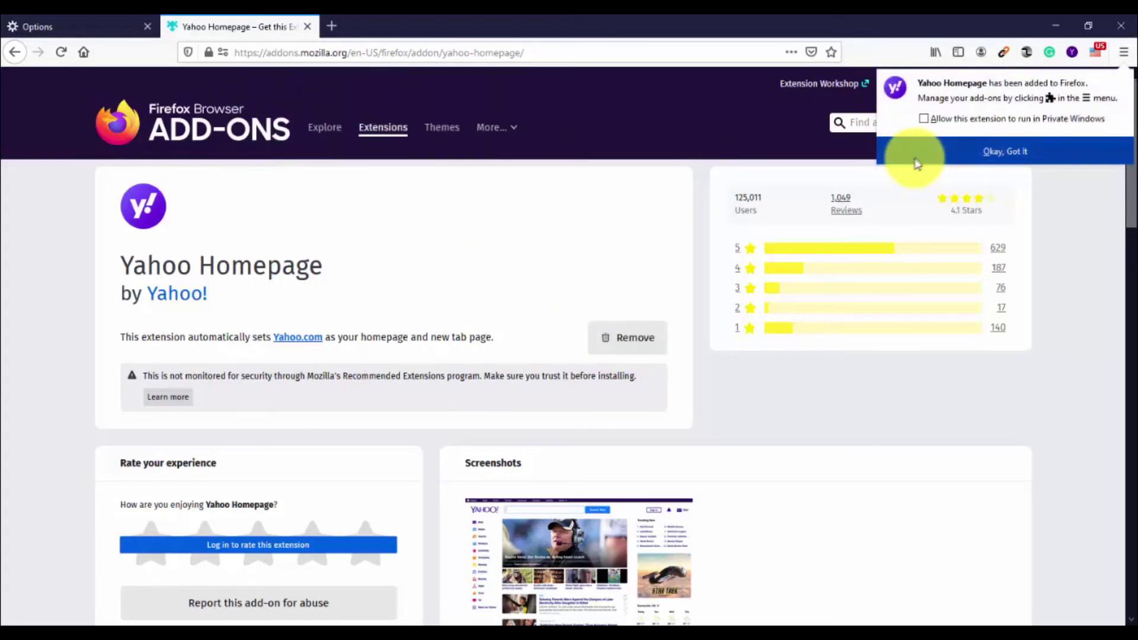
click(1022, 155)
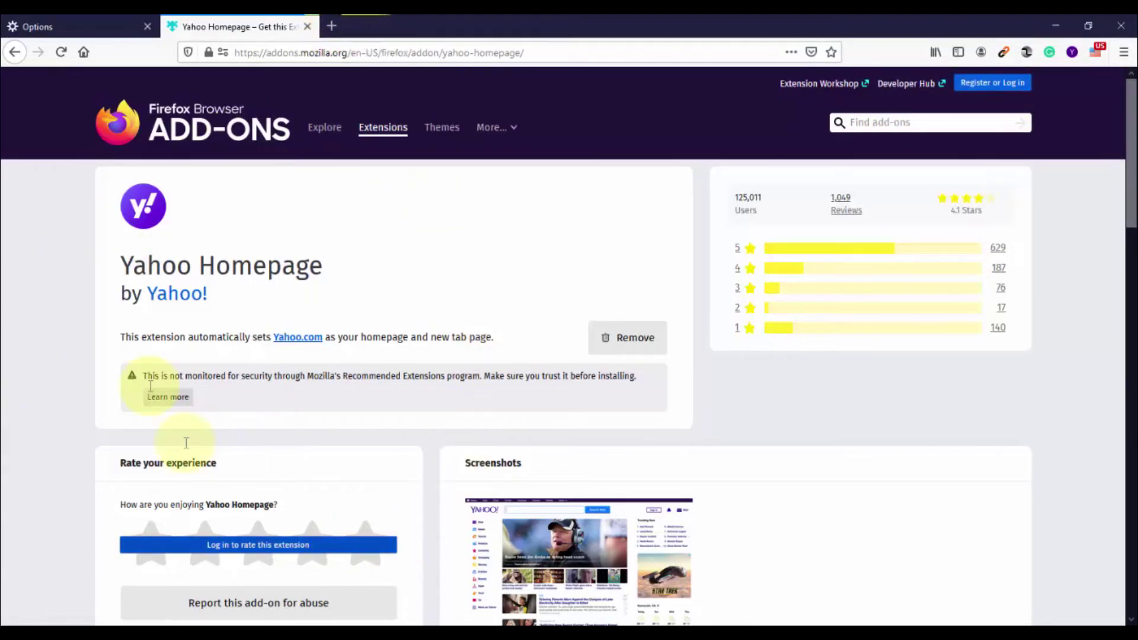
Open a new tab and keep the extension's Yahoo new-tab page change
click(331, 28)
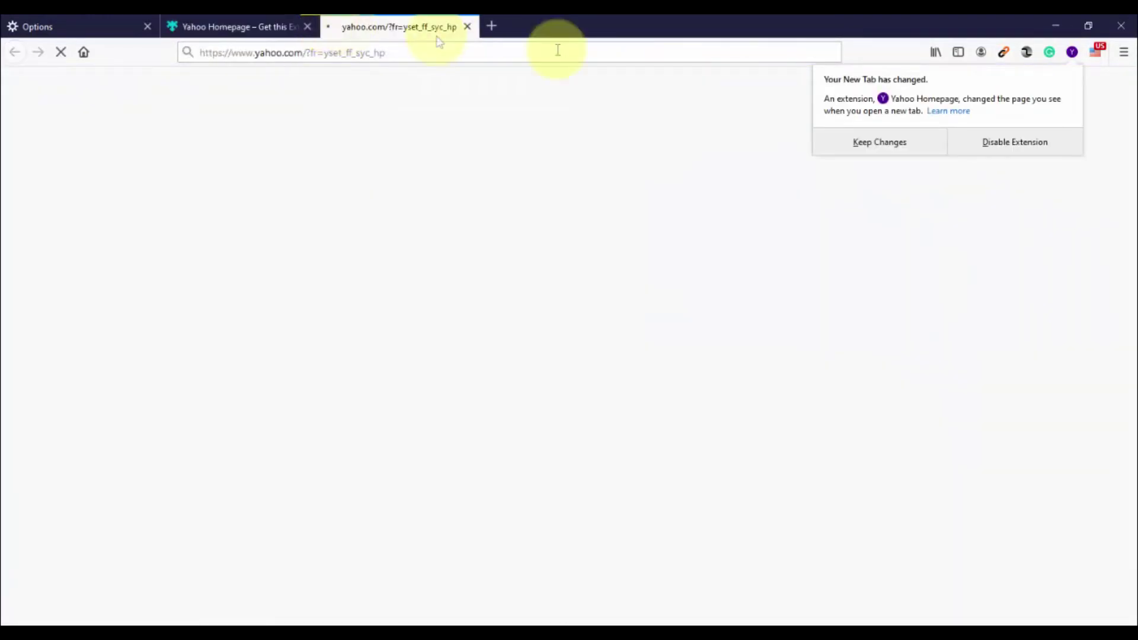
click(911, 144)
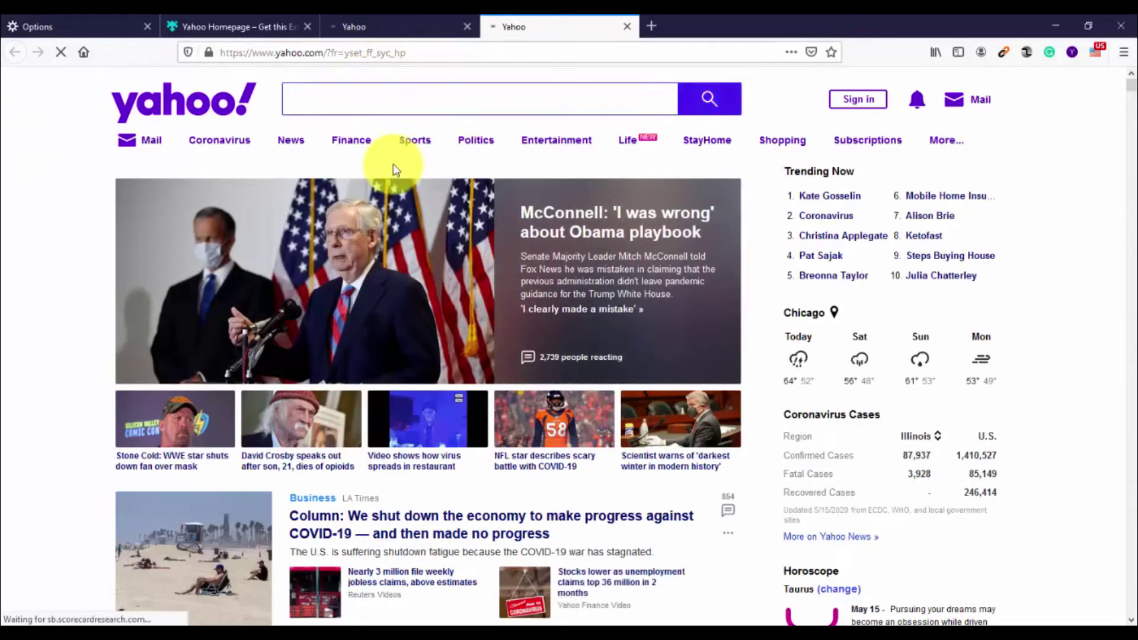
scroll(714, 302, down, 5)
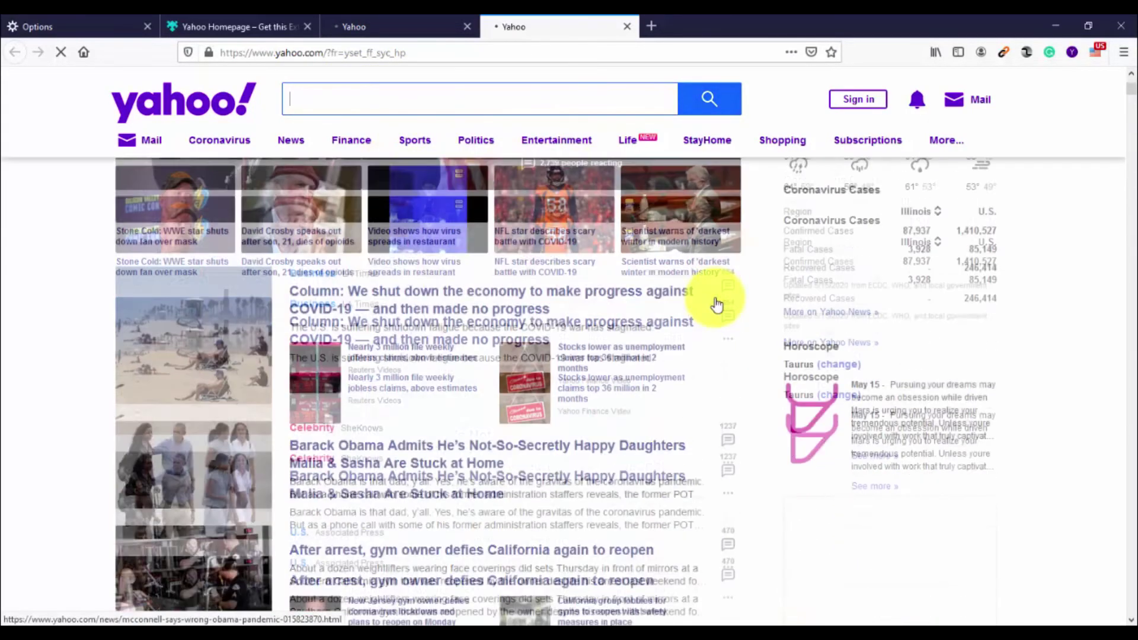
scroll(716, 304, up, 8)
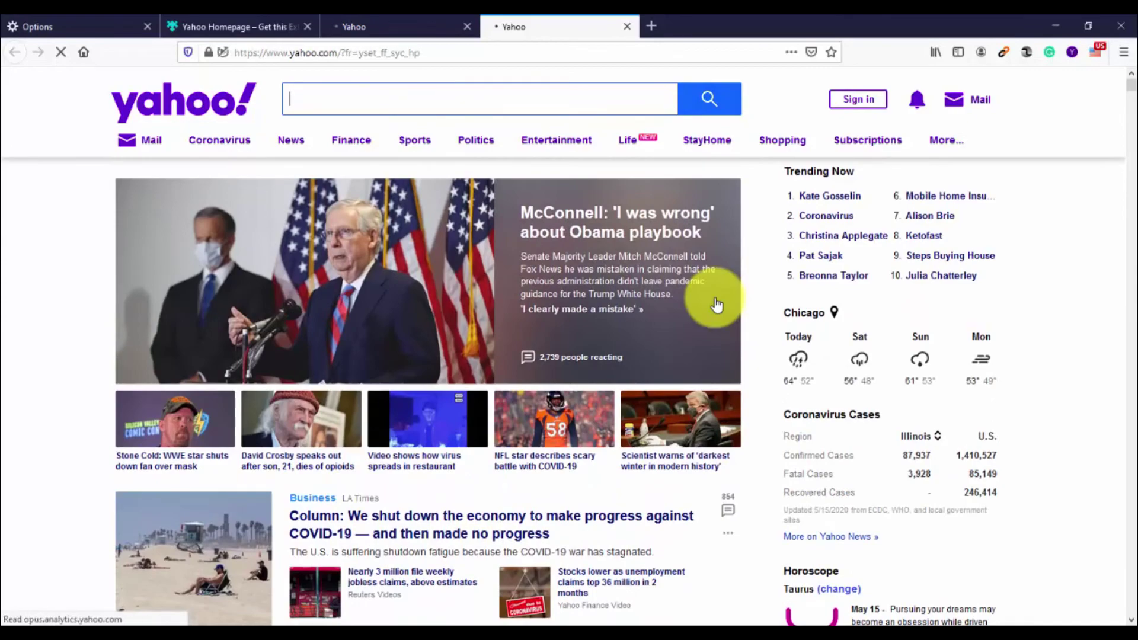